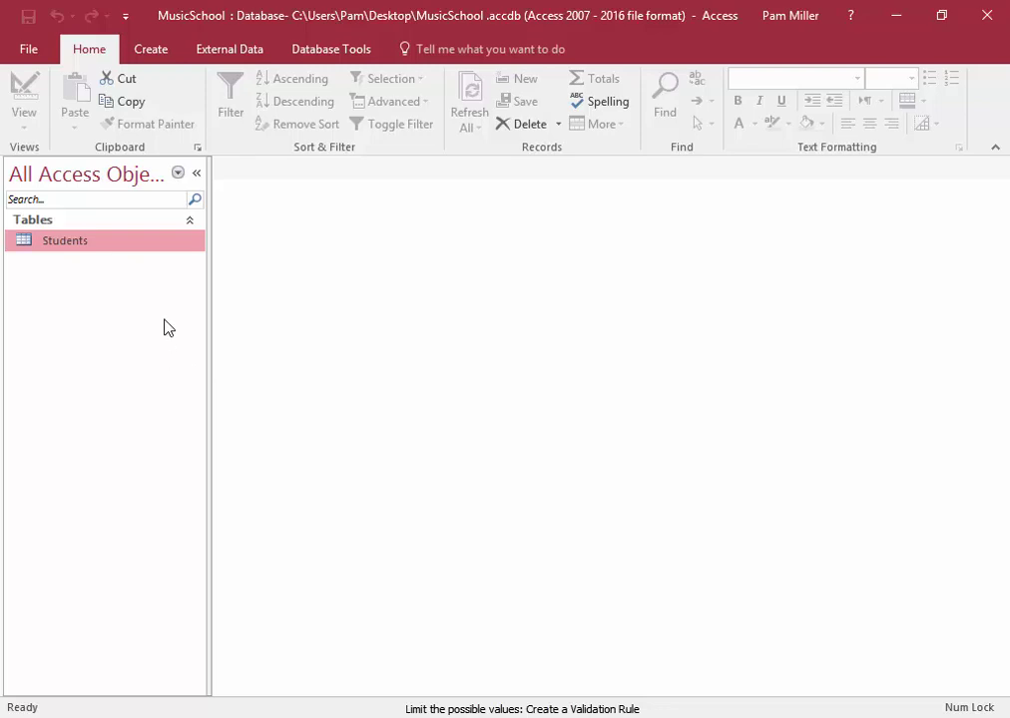
Step: In the Students table design, give the Age field the validation rule >=14 And <=25 and the validation text "Enter a value from 14 to 25"
right_click(165, 256)
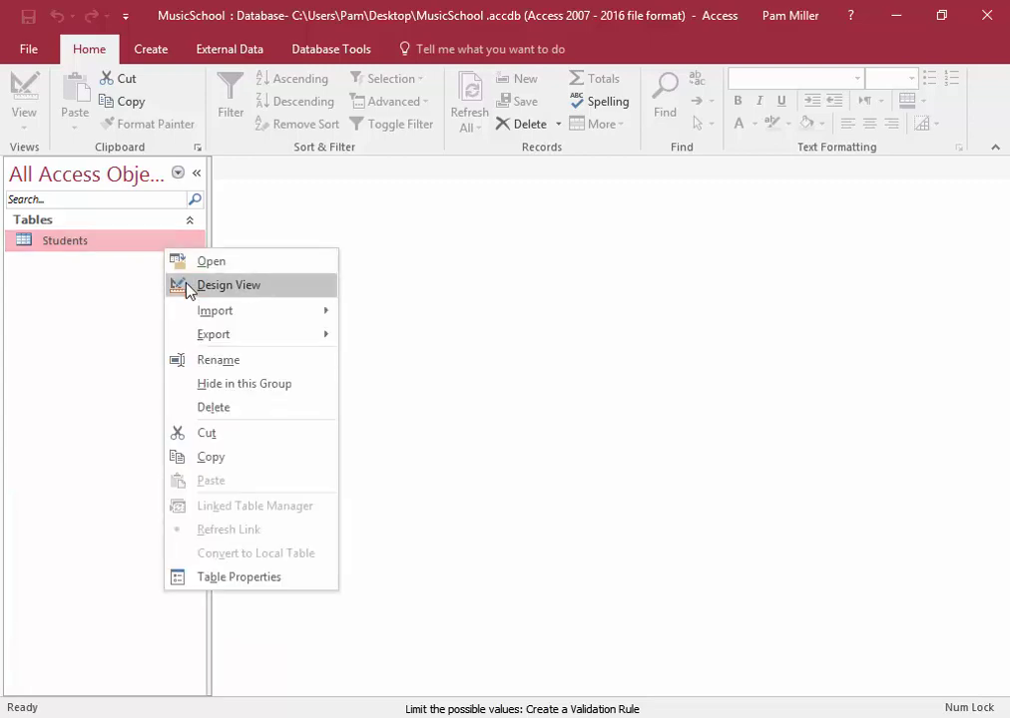
left_click(227, 285)
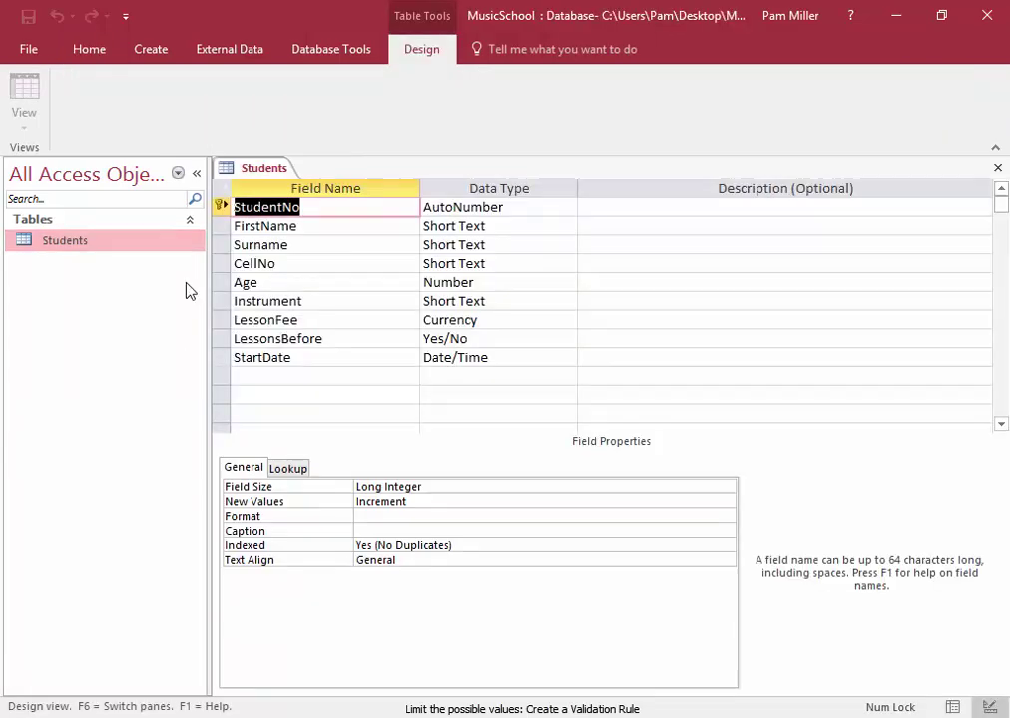
left_click(352, 284)
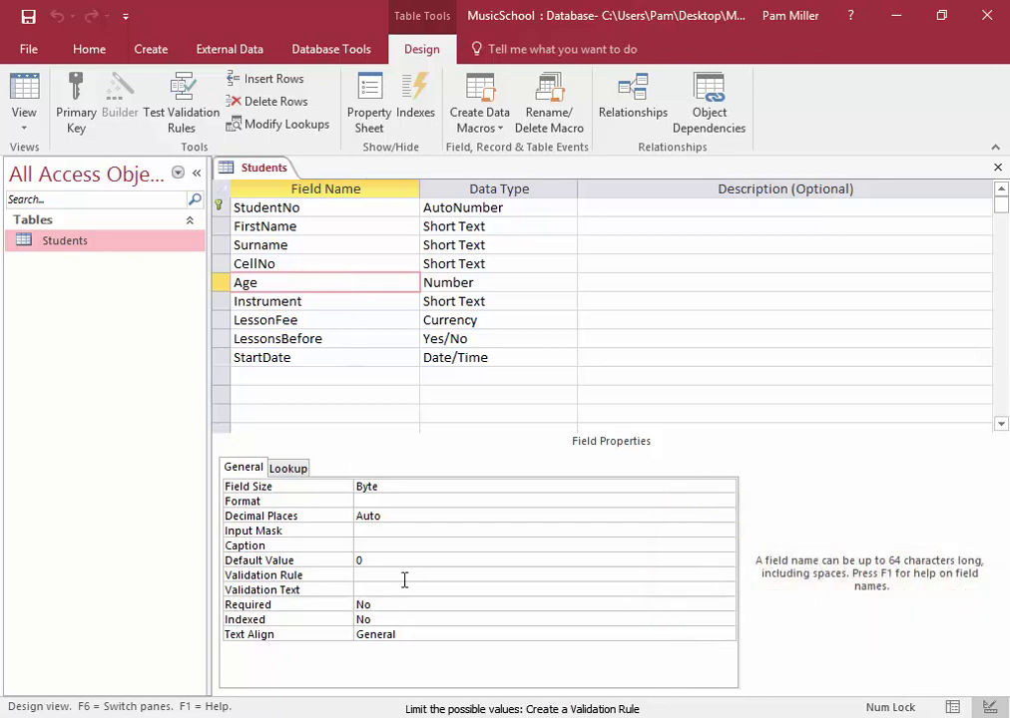
left_click(408, 576)
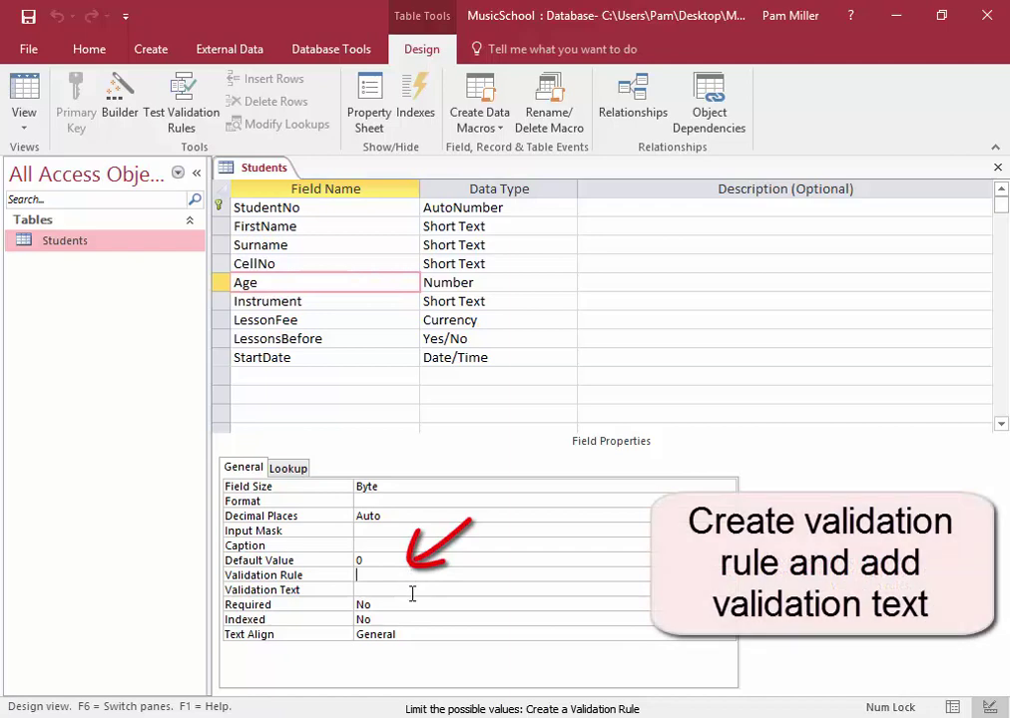
left_click(416, 591)
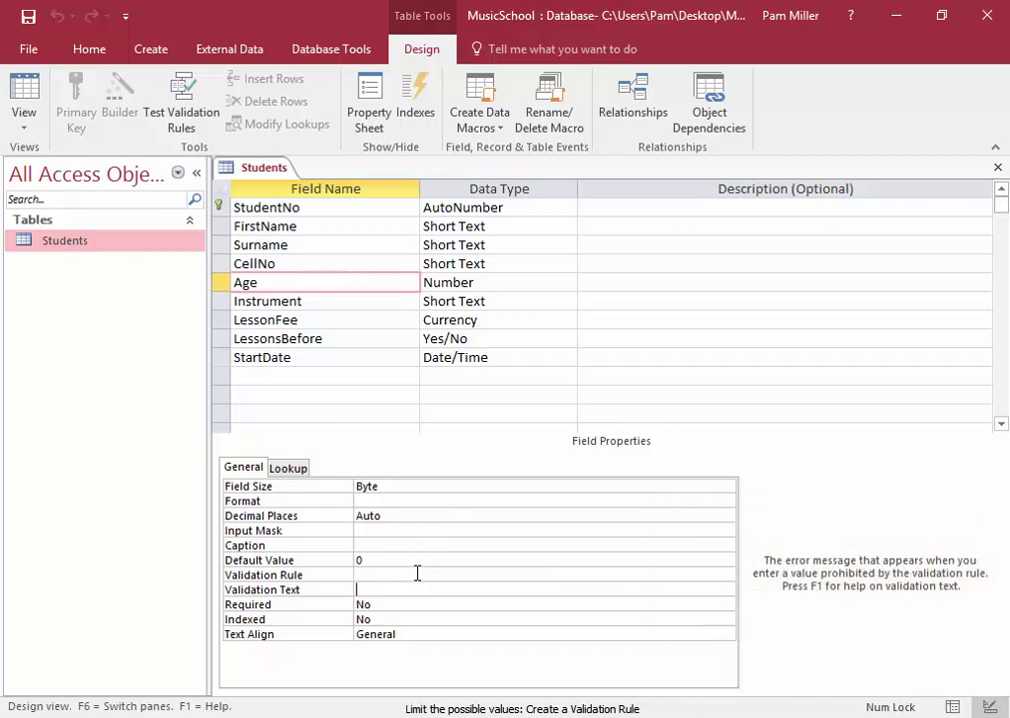
left_click(417, 574)
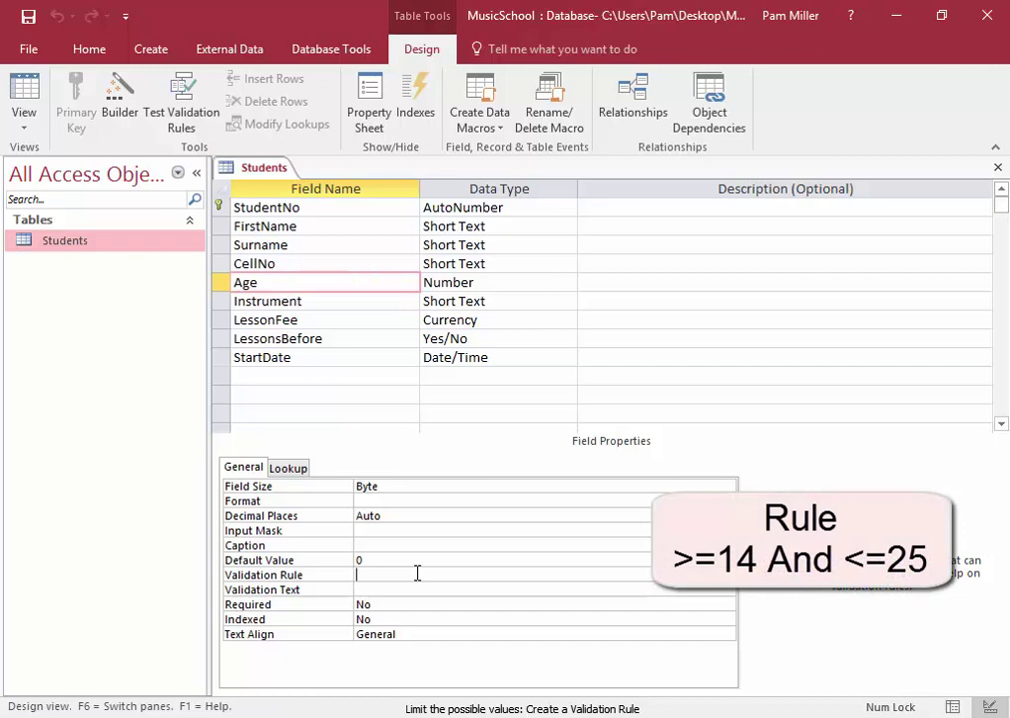
type(">=14 And <=25")
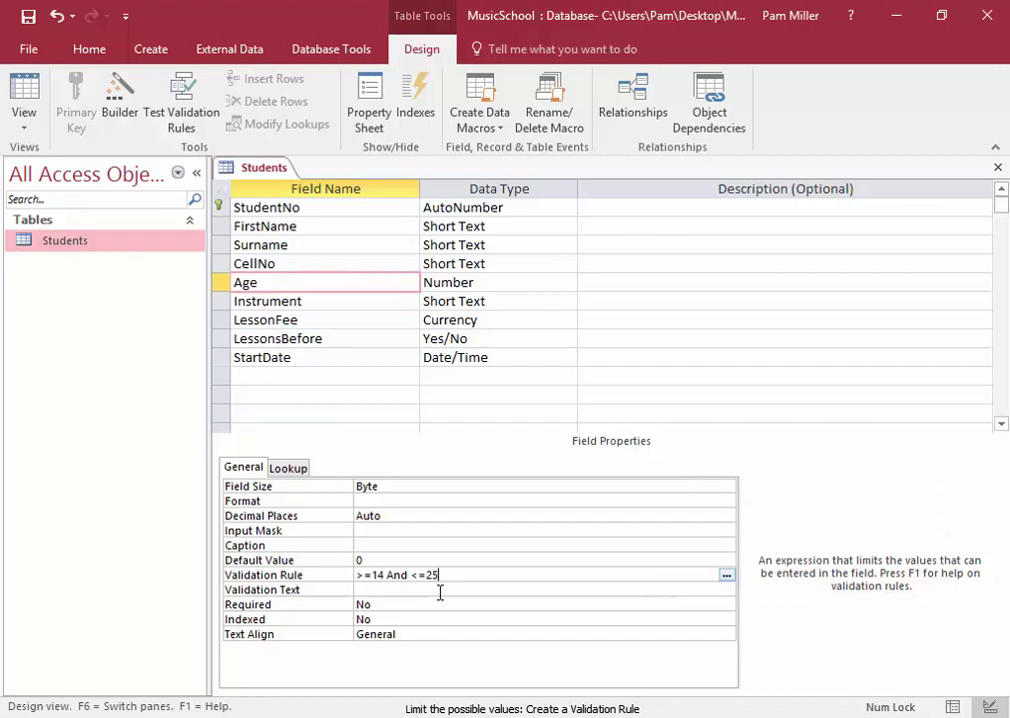
left_click(439, 593)
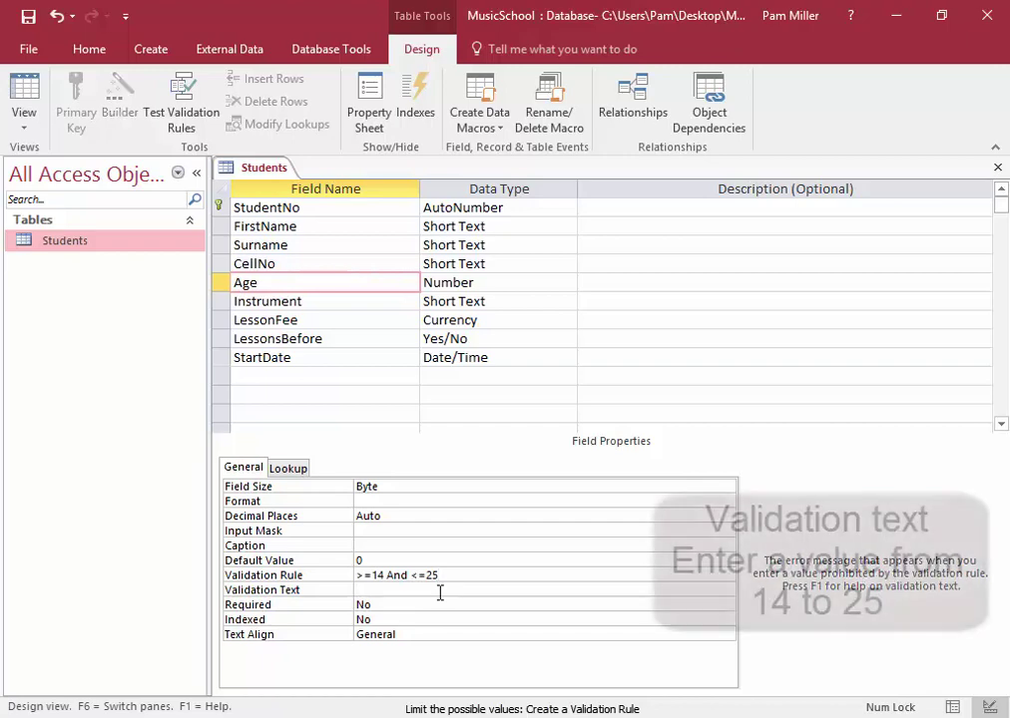
type("Enter a value from 14 to 25")
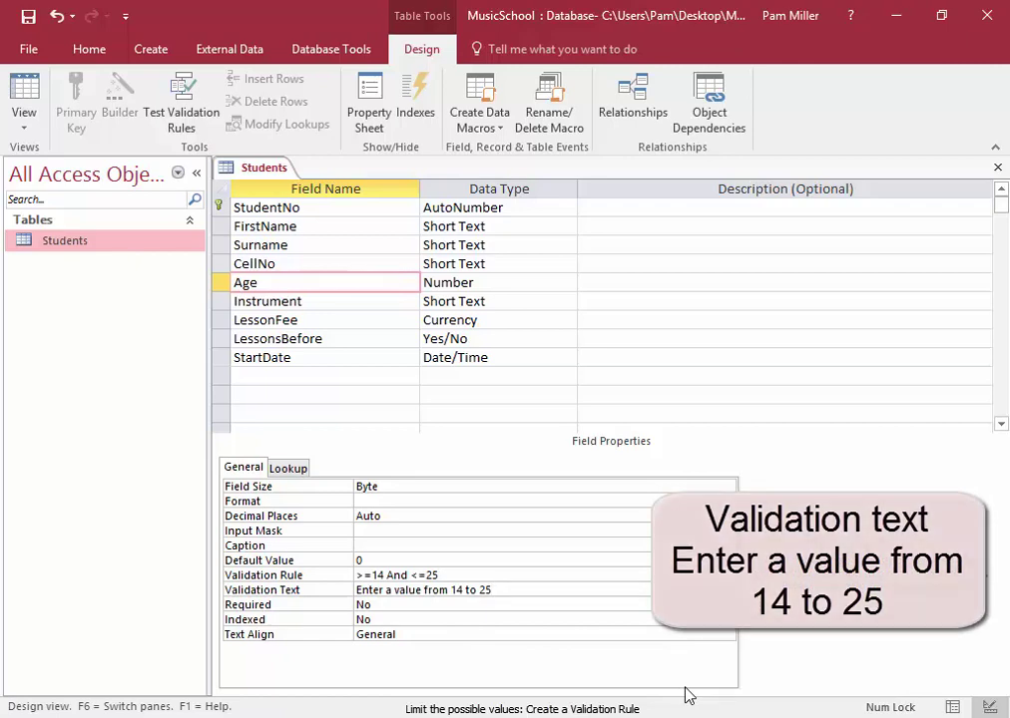
Step: Limit the LessonFee field with the validation rule <=150
left_click(363, 320)
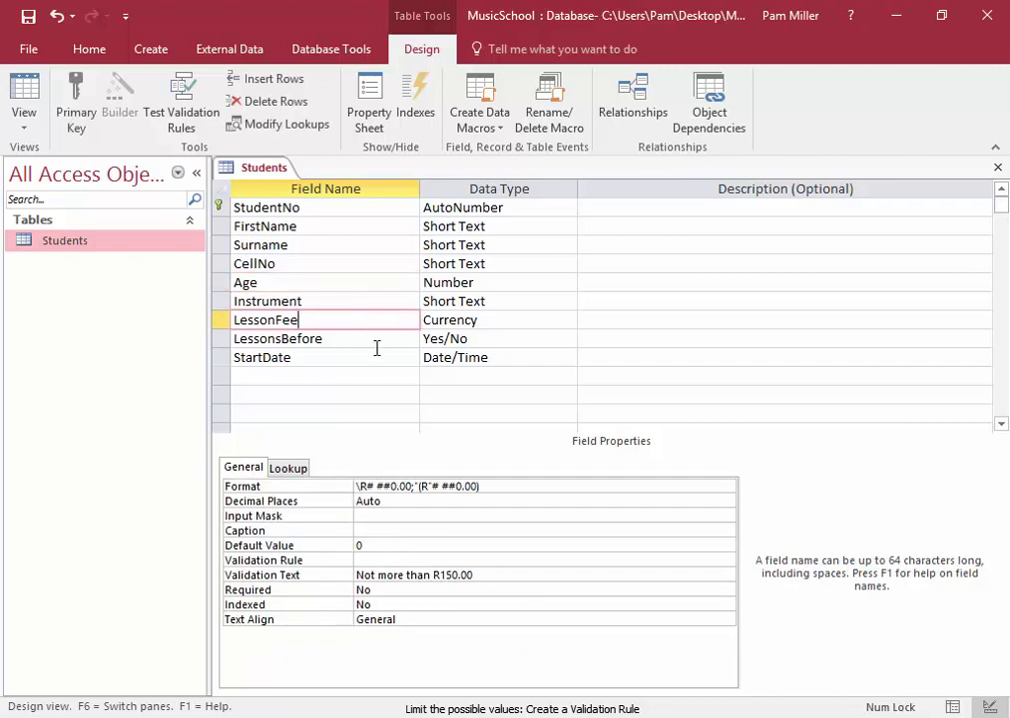
left_click(530, 559)
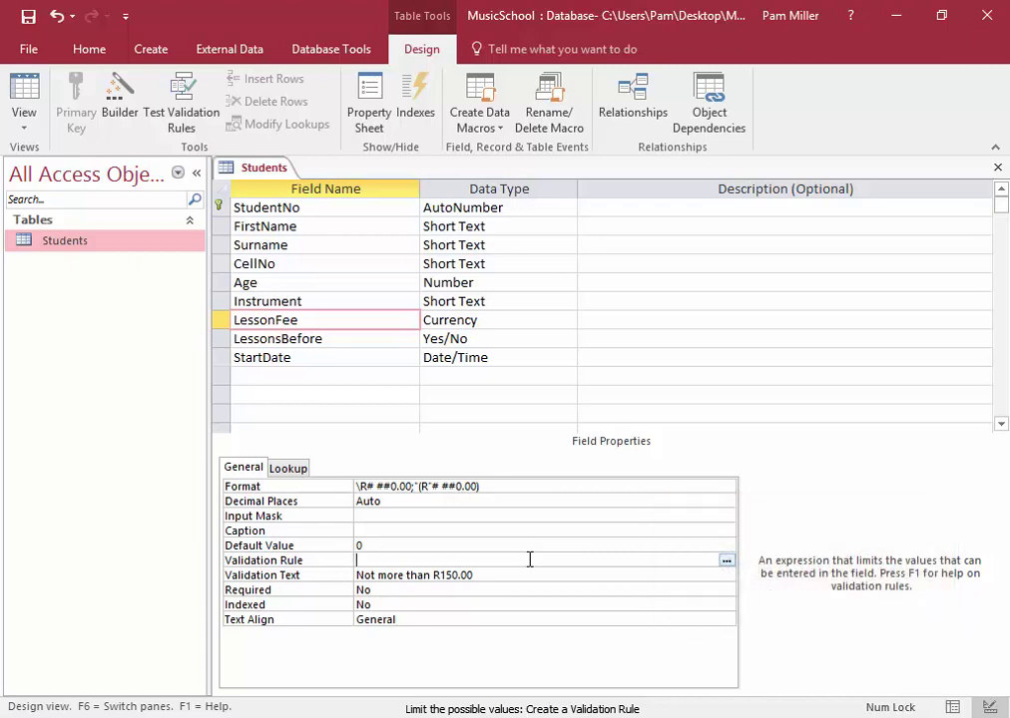
type("<=150")
Step: Give the StartDate field the validation rule >#31-12-2016# and the validation text "Date may not be earlier than 2017"
left_click(364, 358)
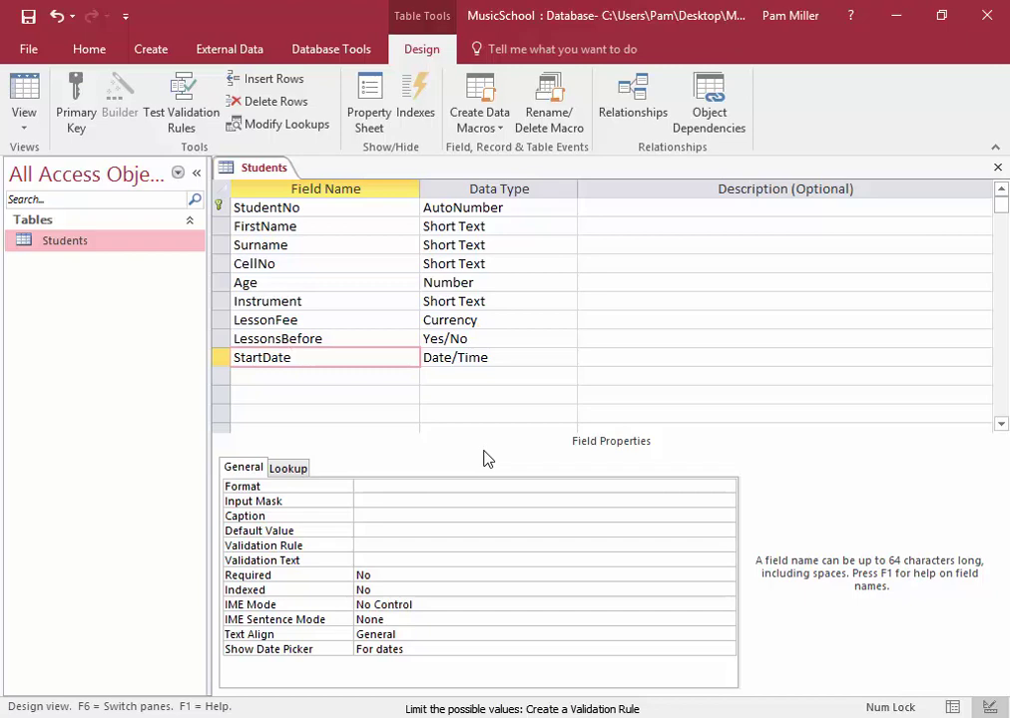
left_click(488, 546)
type(">")
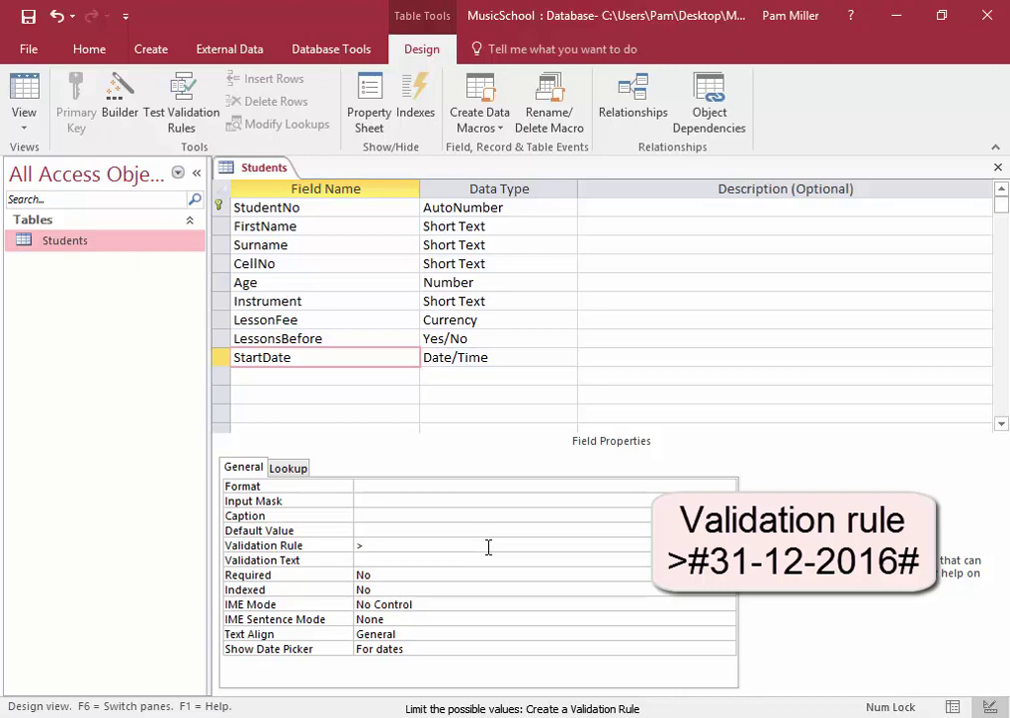
type("#31-12-2016#")
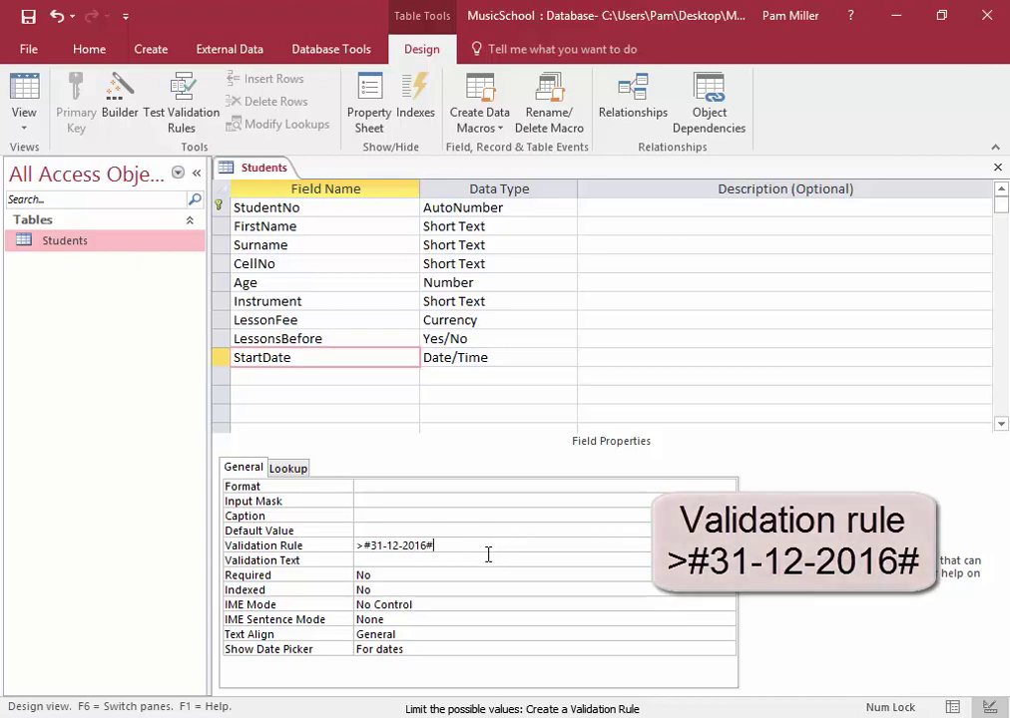
left_click(490, 561)
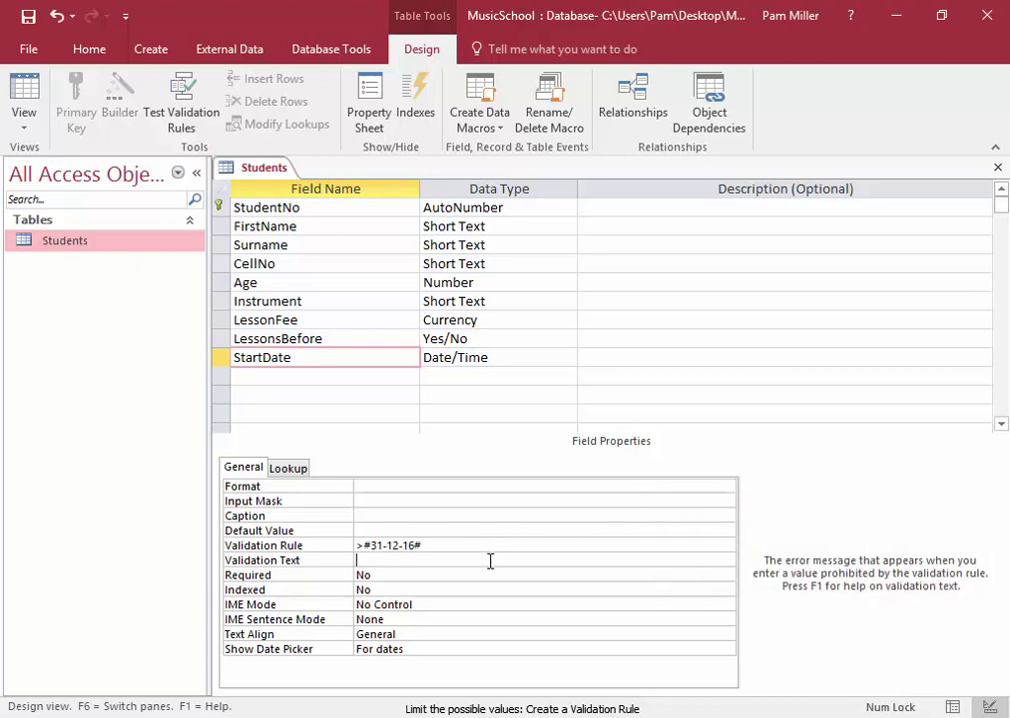
type("Date")
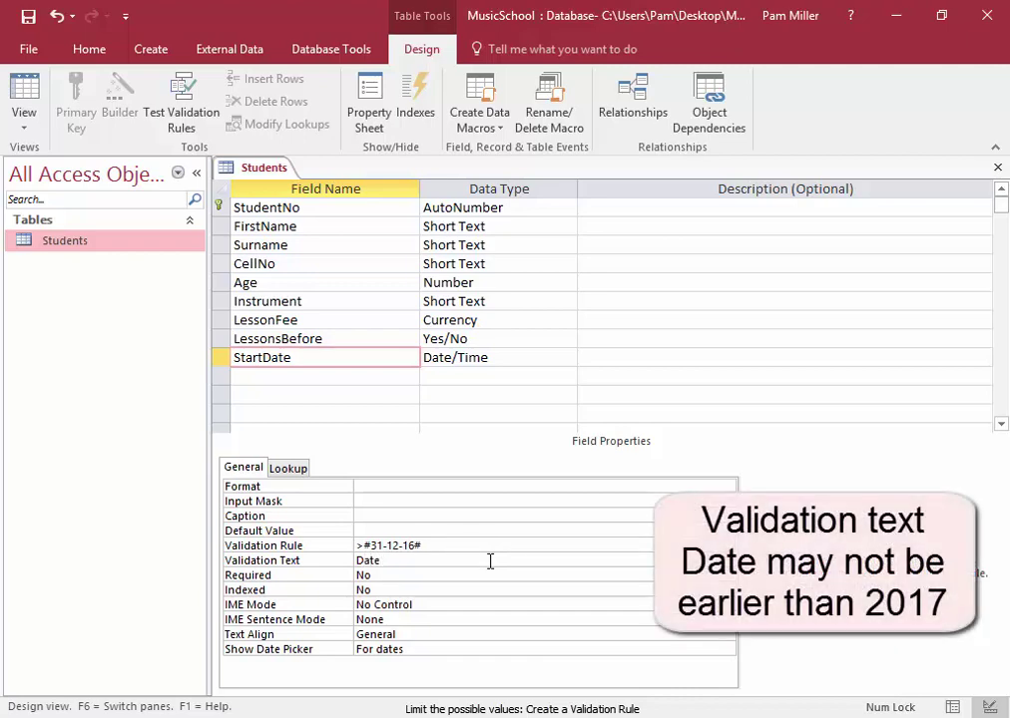
type(" may not be earlier than 2017")
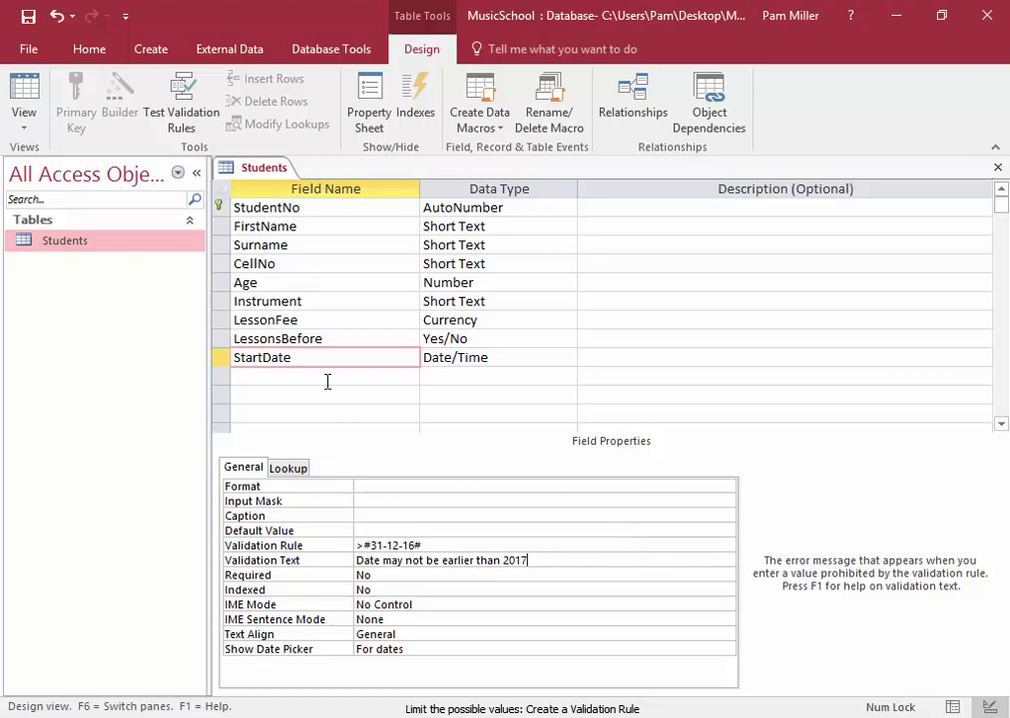
Step: Save the Students table design and open the table in Datasheet view
right_click(251, 169)
left_click(255, 184)
left_click(423, 430)
double_click(61, 252)
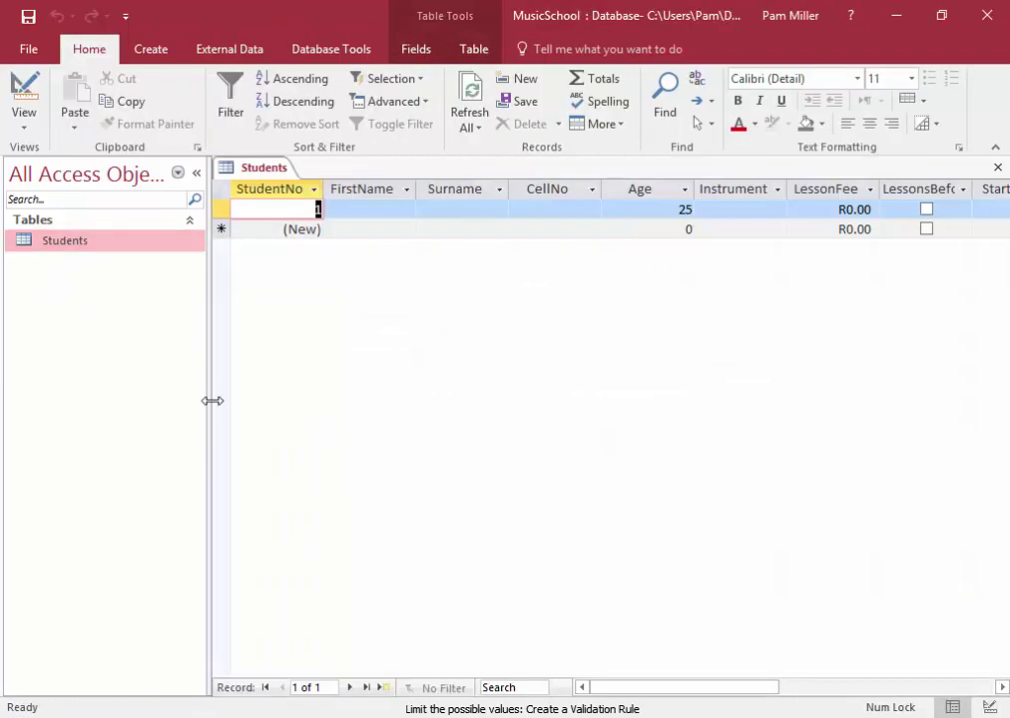
Step: Test the Age validation rule by trying to enter 26 in the first record, and dismiss the resulting message
left_click_drag(632, 695, 676, 690)
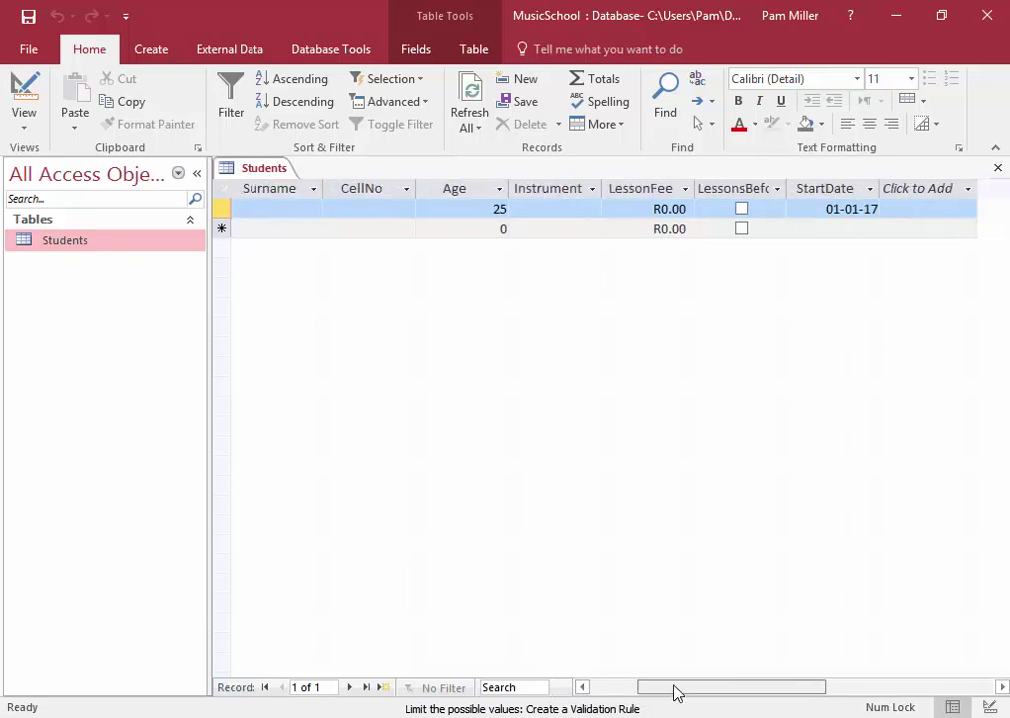
left_click(465, 211)
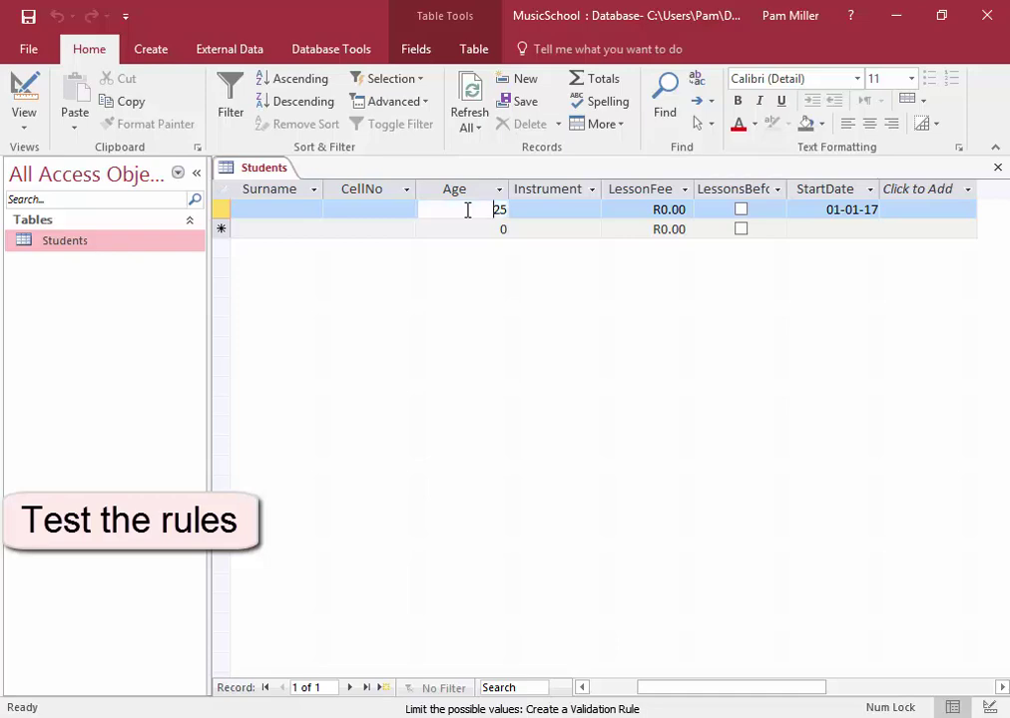
left_click_drag(471, 209, 515, 210)
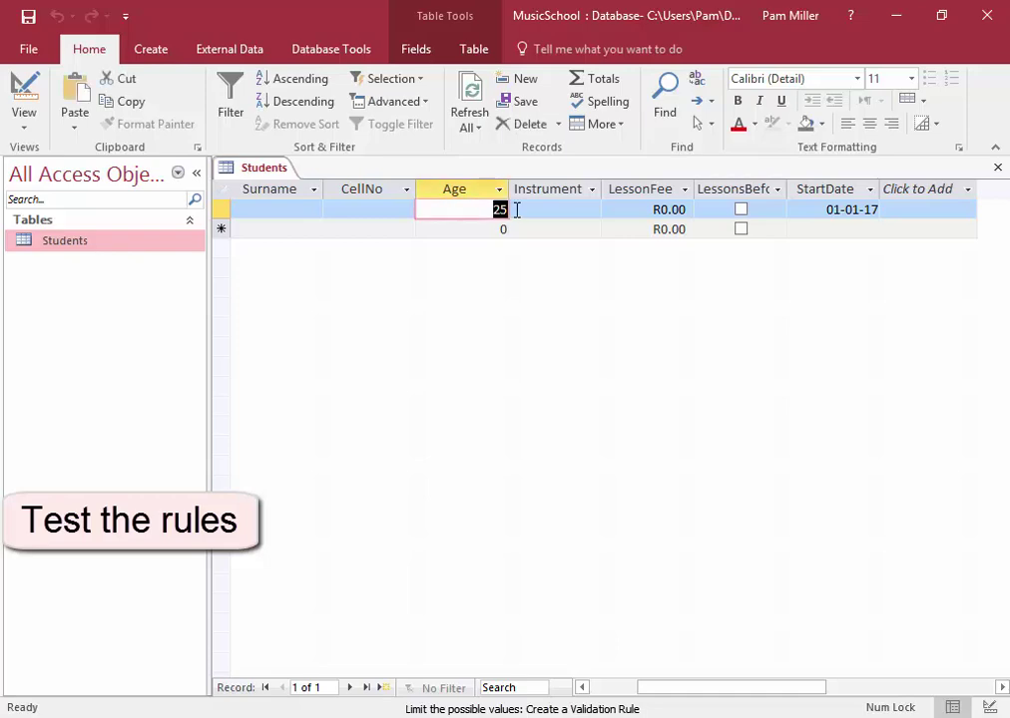
type("26")
key("Tab")
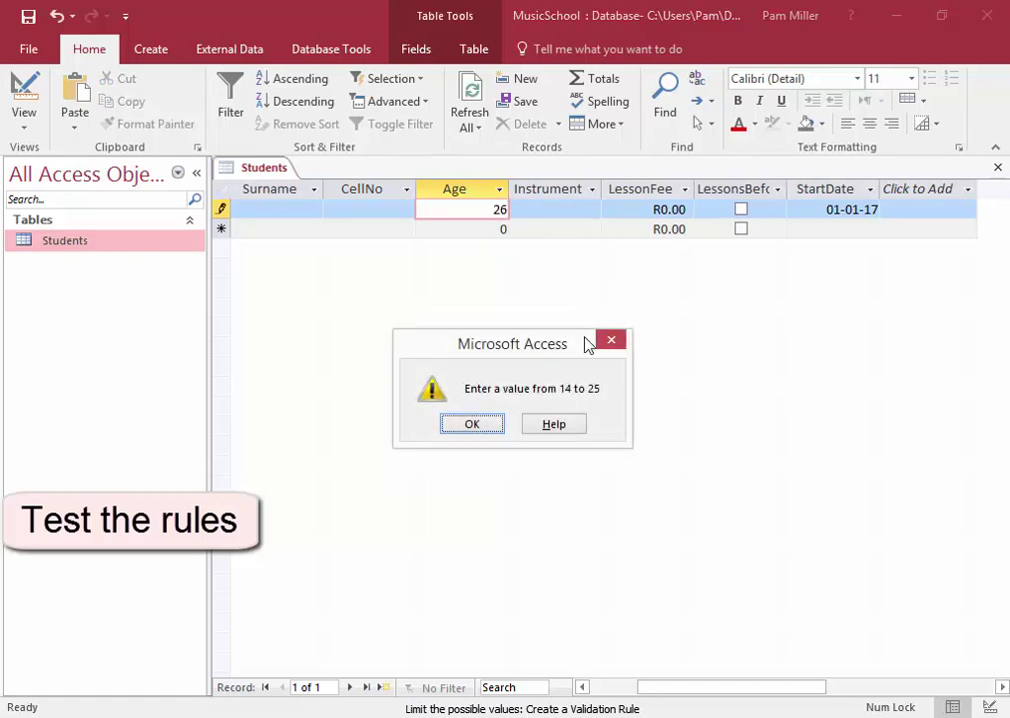
left_click(471, 425)
Step: Set the Age of the first record to 25
key("shift+Home")
type("25")
key("Tab")
Step: Test the LessonFee validation rule by trying to enter 160 in the first record, and dismiss the resulting message
key("Tab")
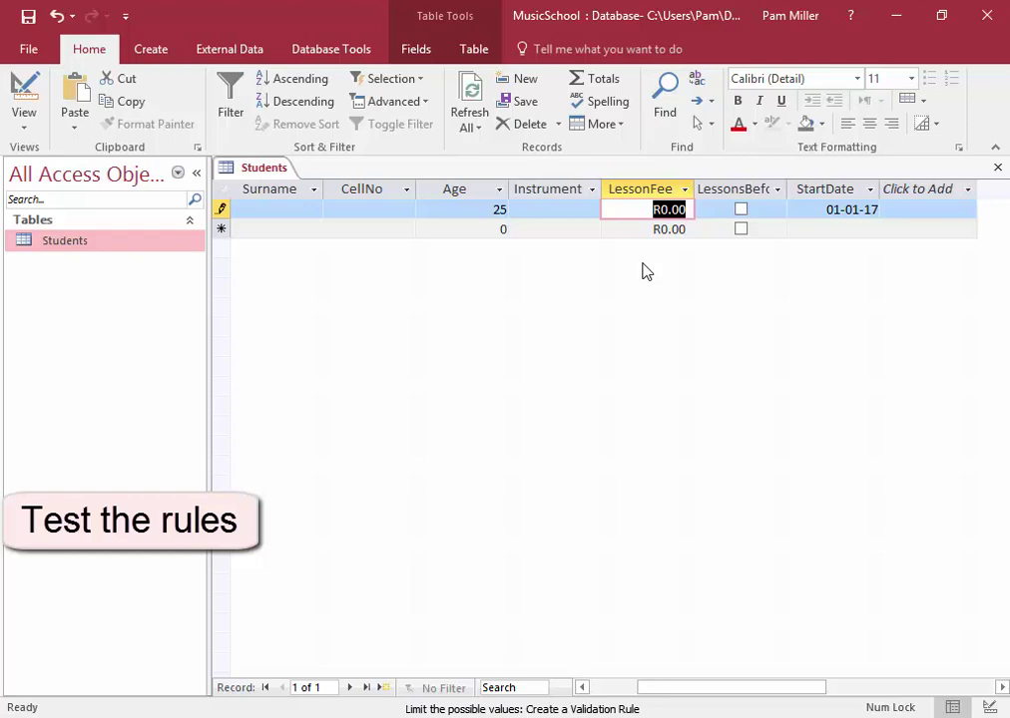
type("1")
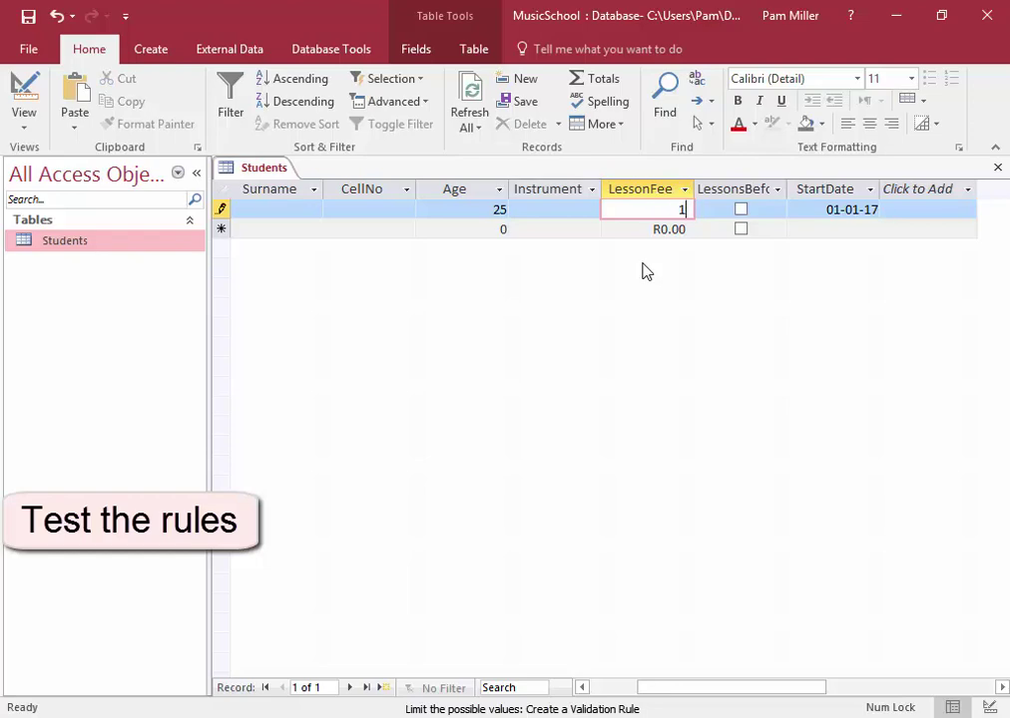
type("0")
key("Return")
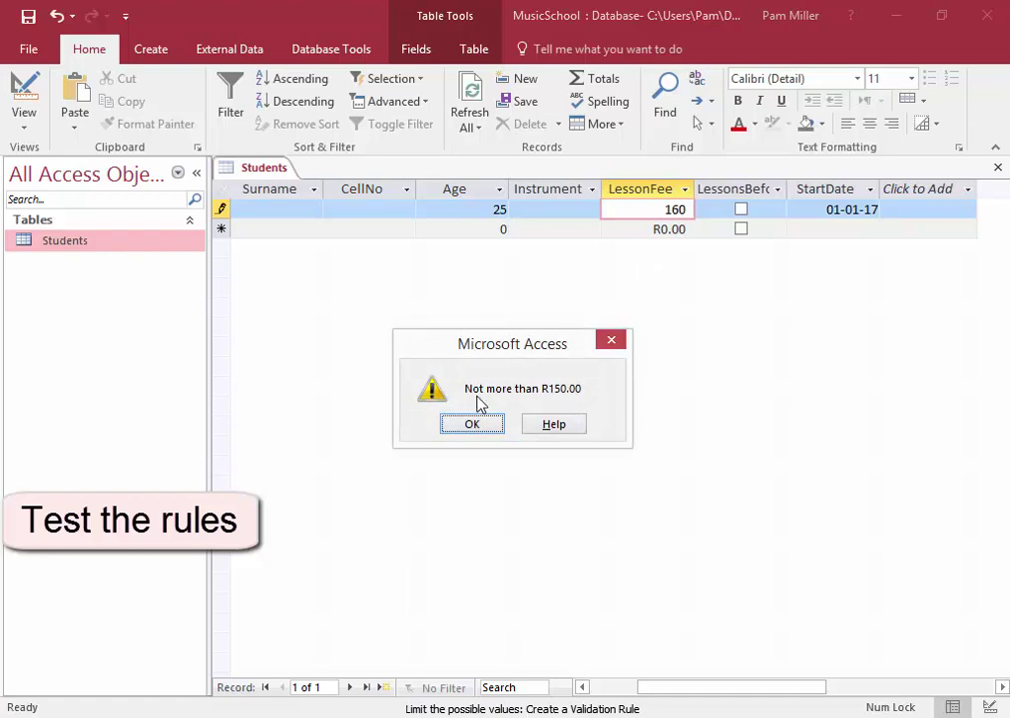
left_click(478, 429)
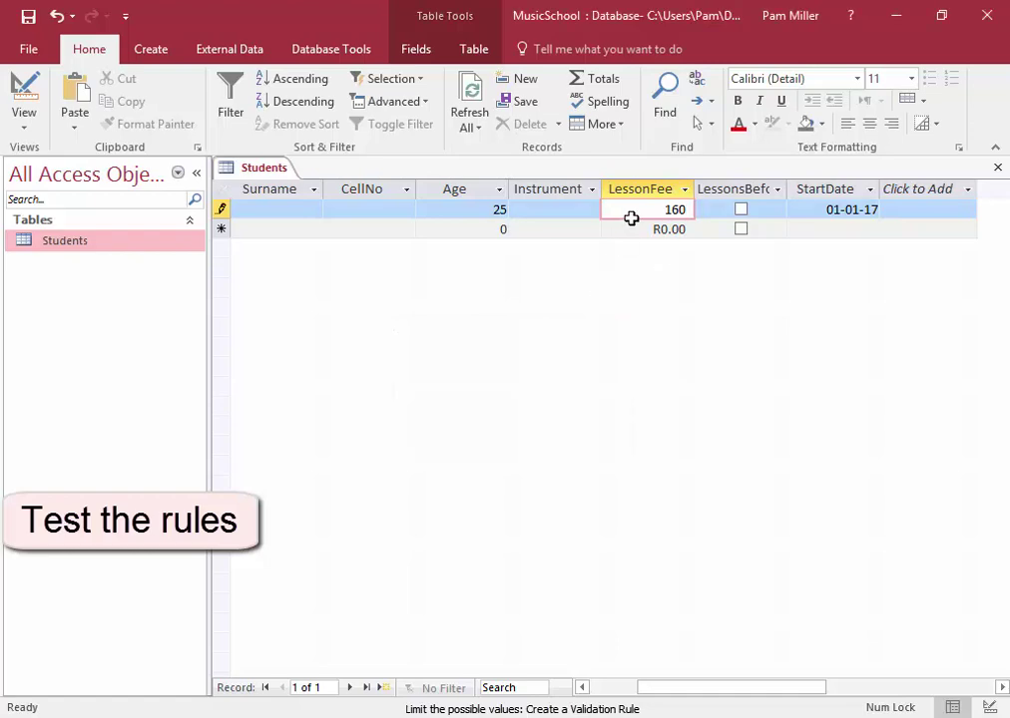
Step: Set the LessonFee of the first record to 150
double_click(686, 210)
type("150")
key("Tab")
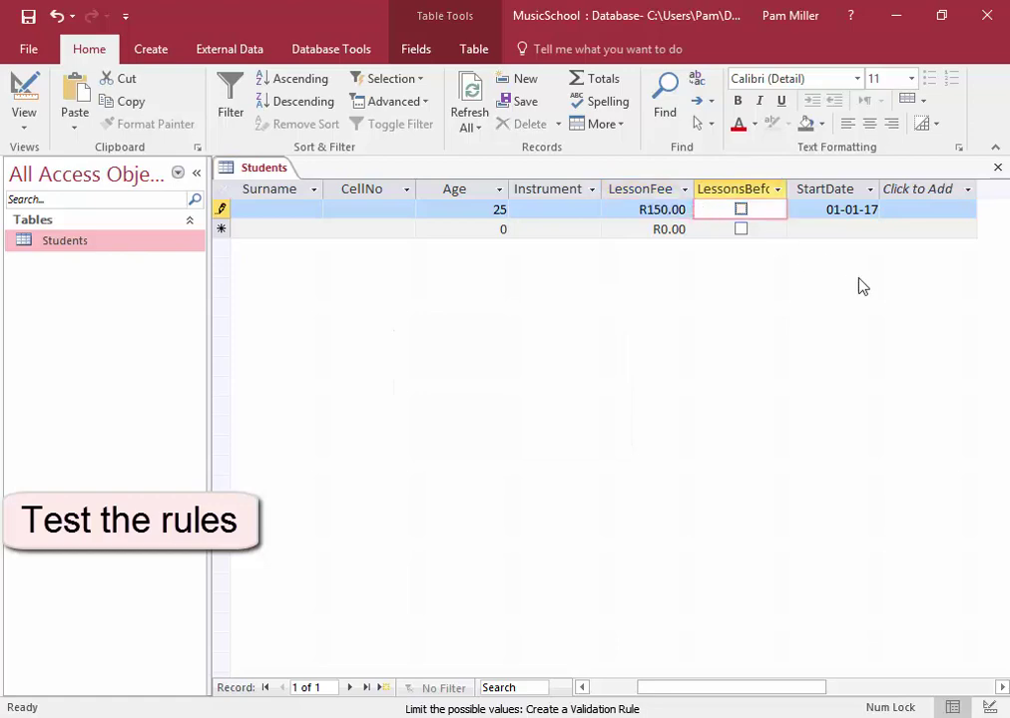
Step: Test the StartDate validation rule by trying to choose 30 December 2016 in the first record, and dismiss the resulting message
key("Tab")
left_click(891, 213)
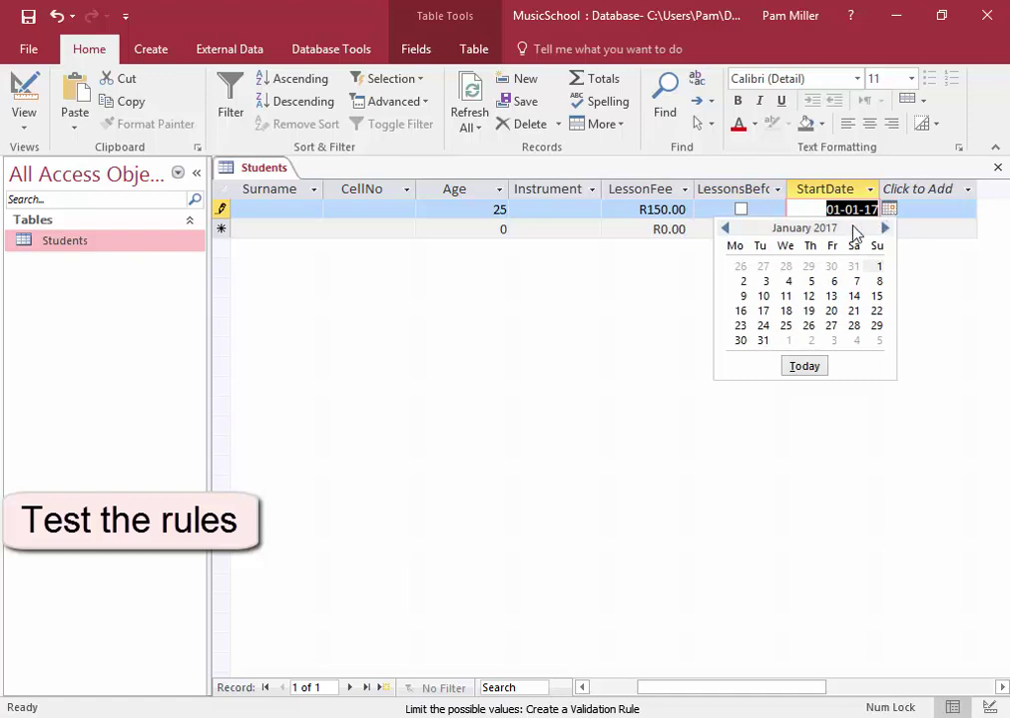
left_click(726, 229)
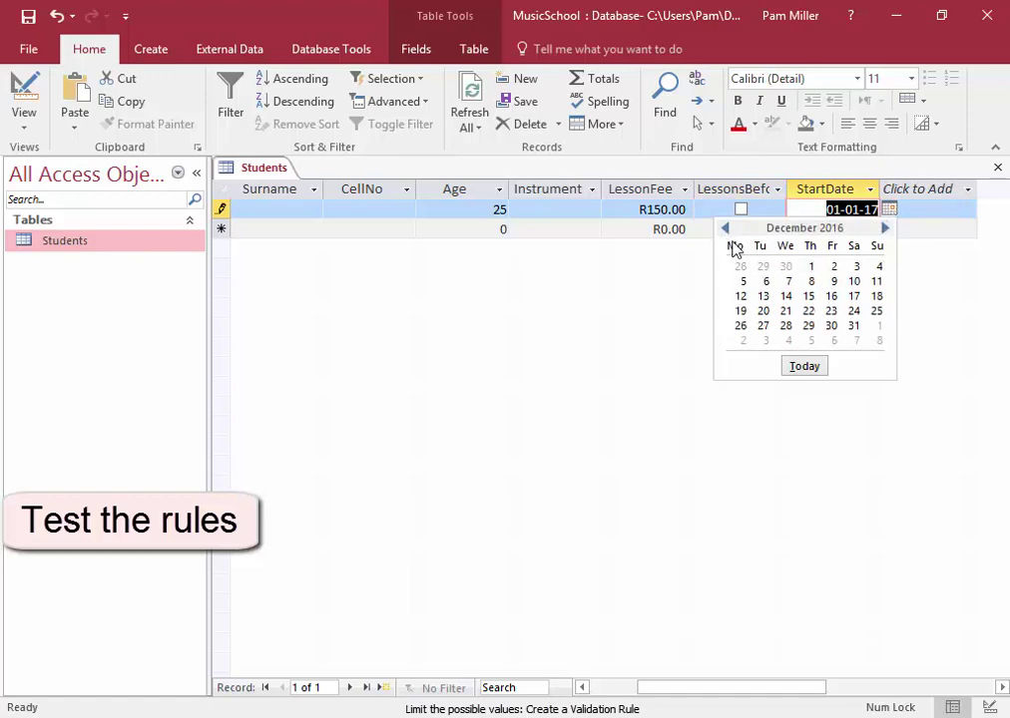
left_click(831, 326)
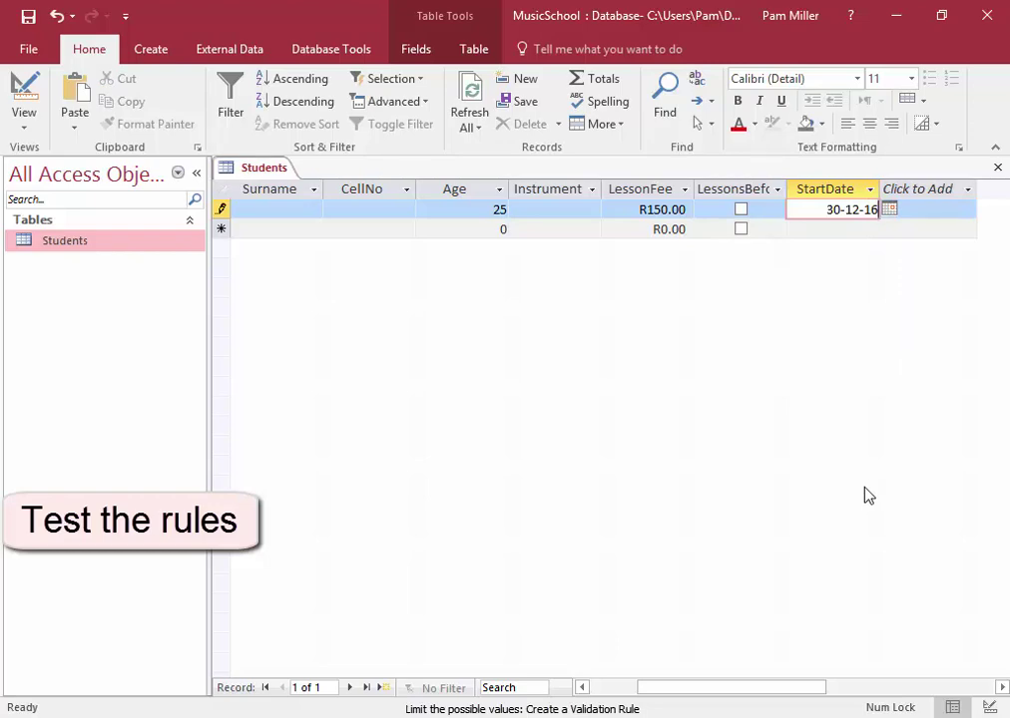
key("Tab")
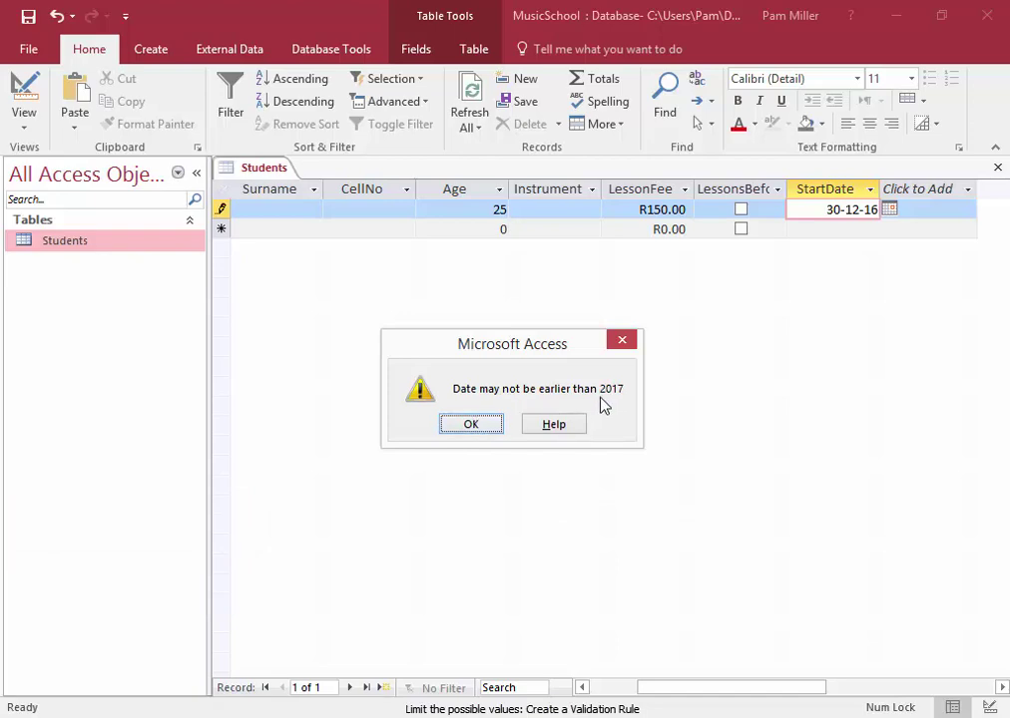
left_click(492, 431)
Step: Set the StartDate of the first record to 1 January 2017
left_click(887, 209)
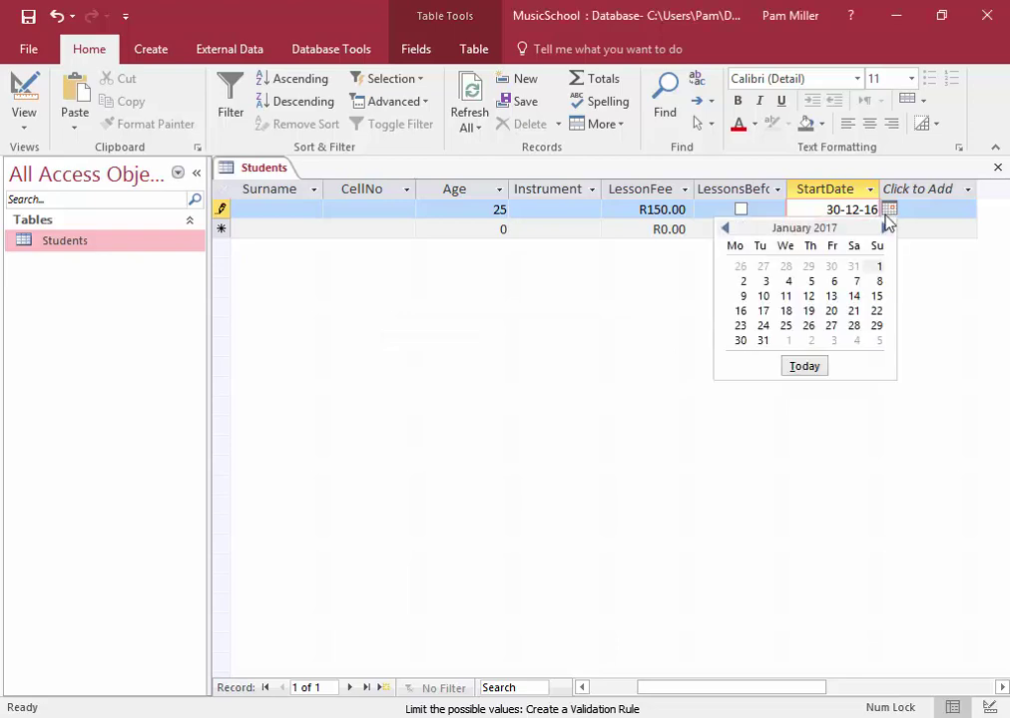
left_click(878, 267)
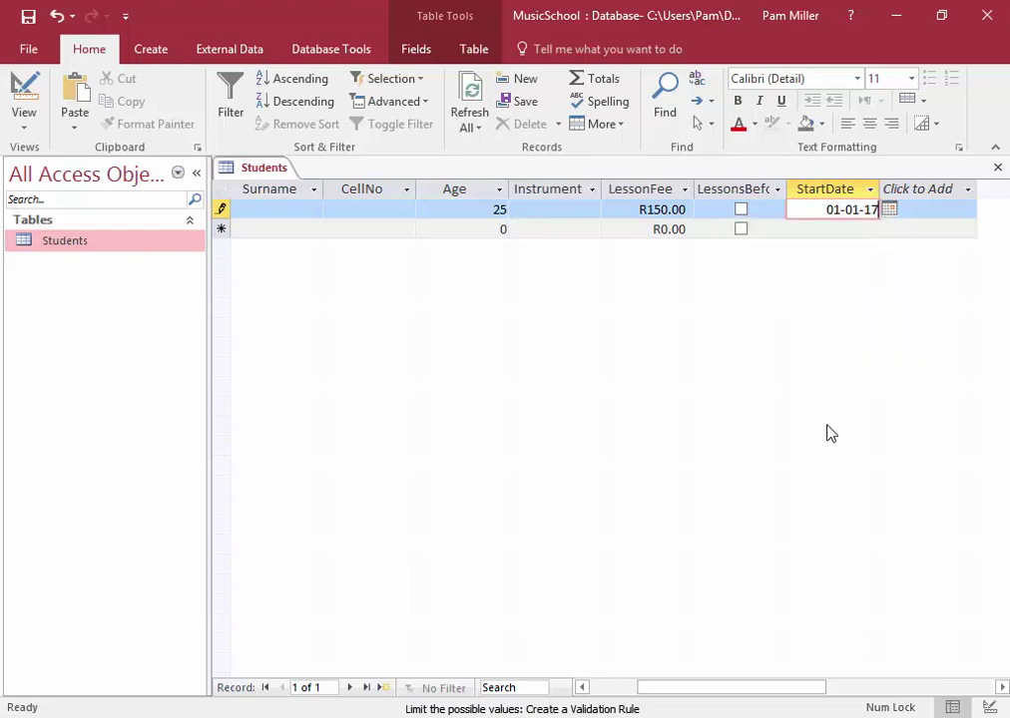